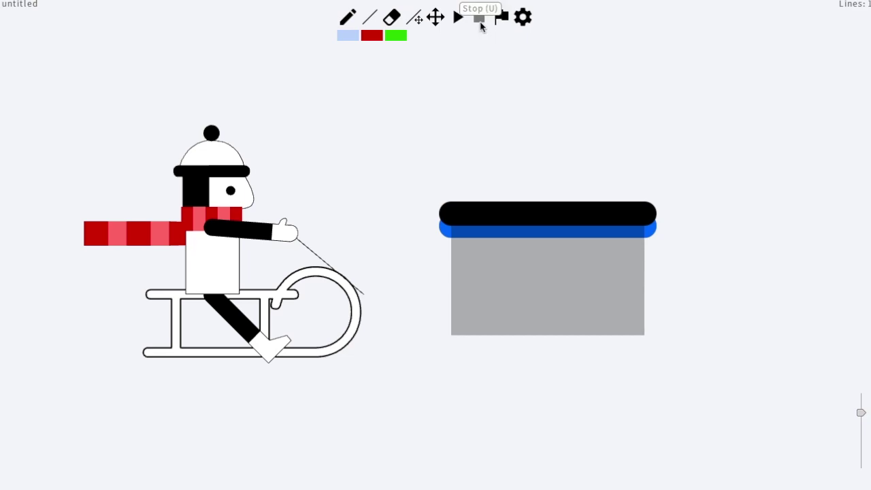
- Stop the ride and reposition the short blue line in front of the rider
{"action": "left_click", "coordinate": [480, 21]}
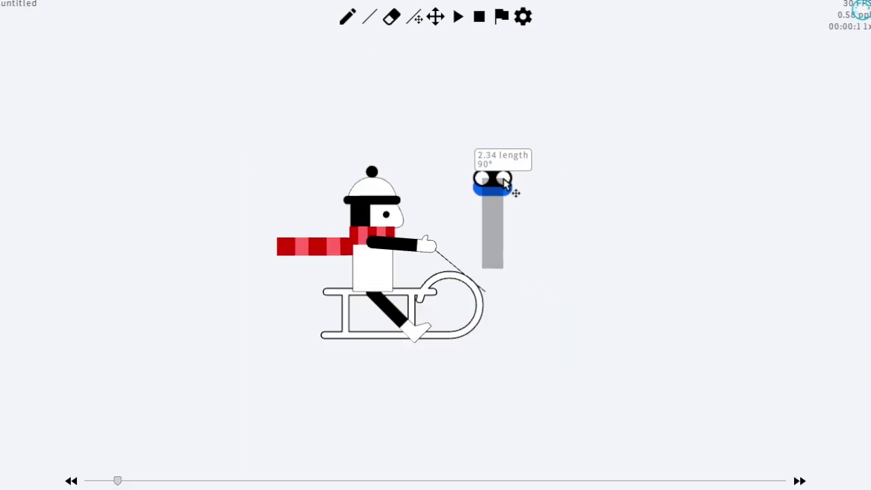
{"action": "left_click_drag", "start_coordinate": [463, 194], "coordinate": [439, 231]}
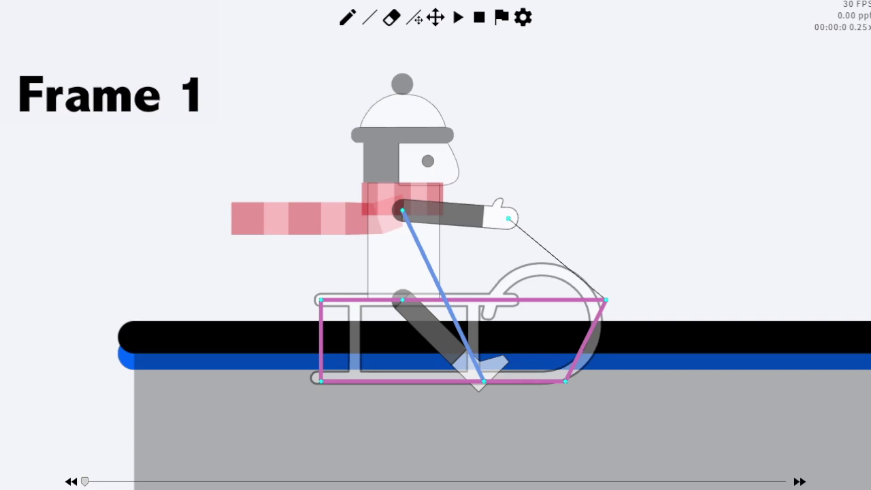
- Step the ride back and forth between frames 1 and 2, then on to frame 5, examining the sled's contact points against the blue line
{"action": "key", "text": "Right"}
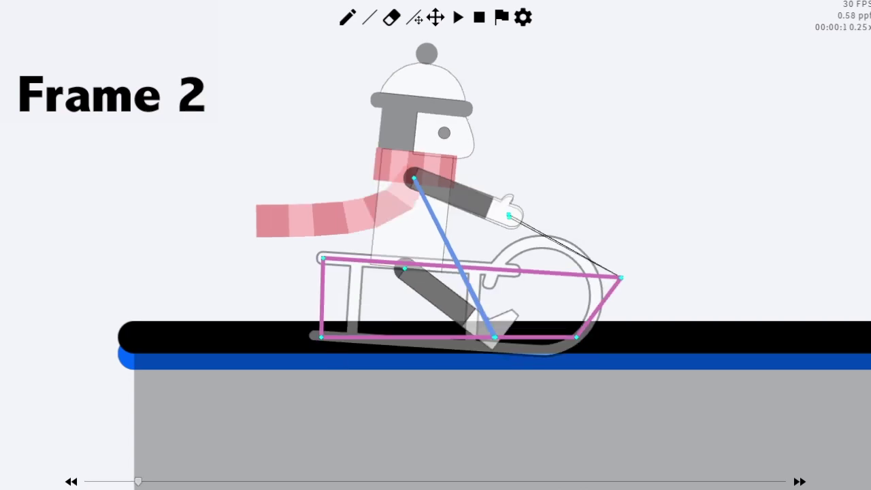
{"action": "key", "text": "Left"}
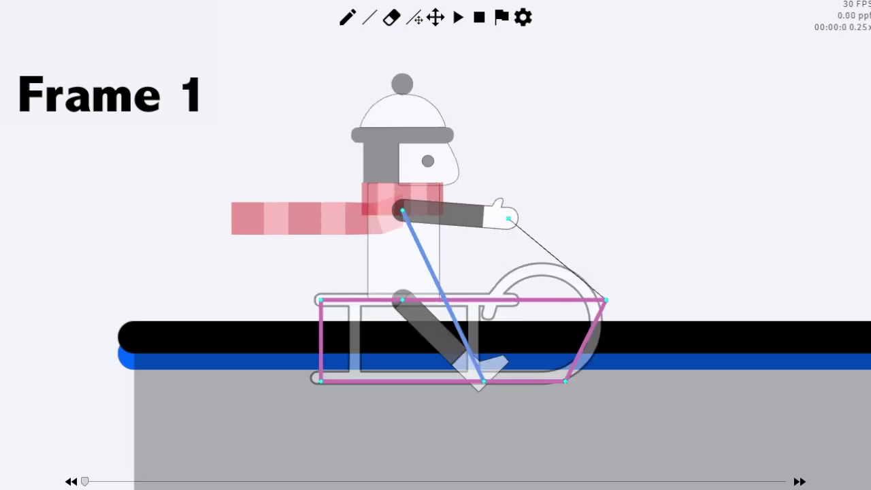
{"action": "key", "text": "Right"}
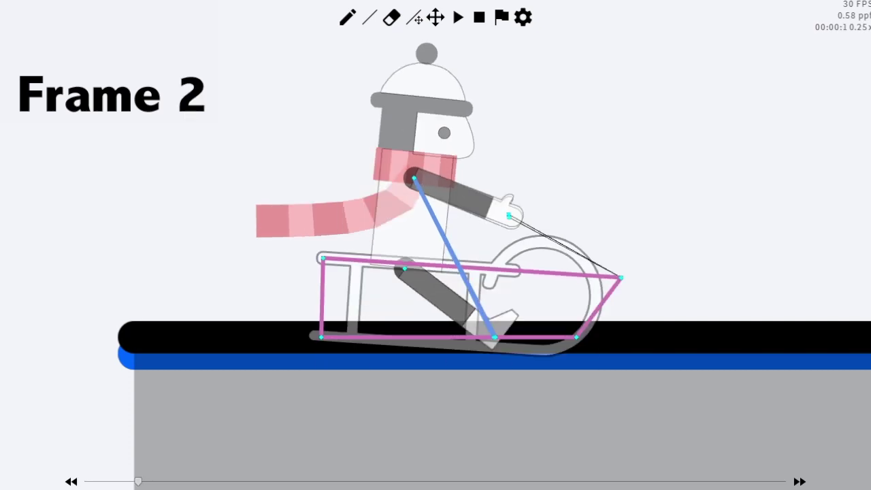
{"action": "key", "text": "Left"}
{"action": "key", "text": "Right"}
{"action": "key", "text": "Right"}
{"action": "key", "text": "Right"}
{"action": "key", "text": "Right"}
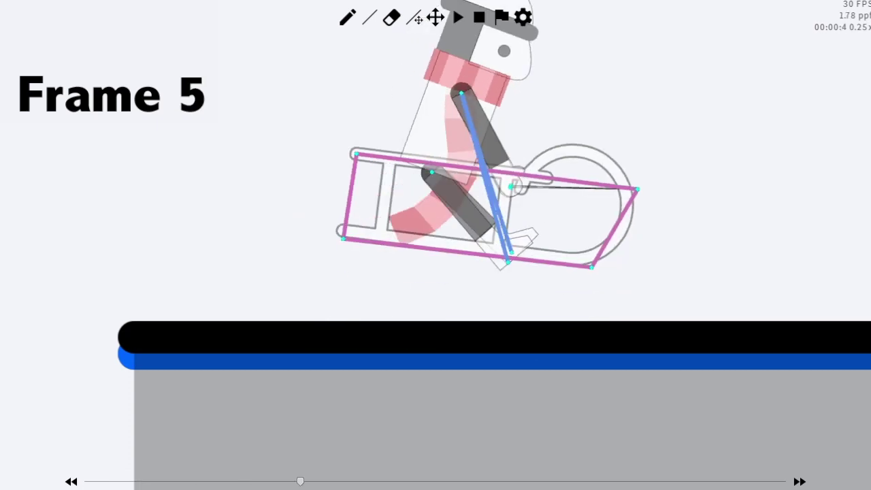
- Play the ride up the red ramp, pause it in mid-air, and switch the drawing colour to blue
{"action": "key", "text": "space"}
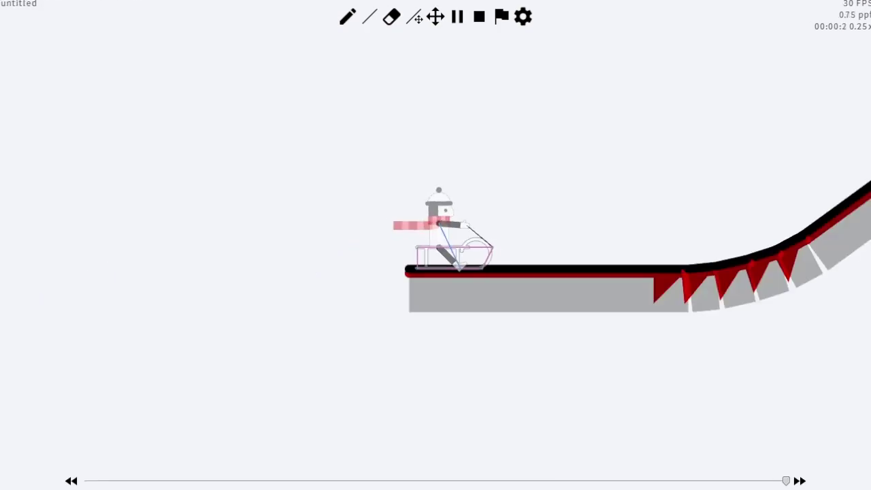
{"action": "key", "text": "space"}
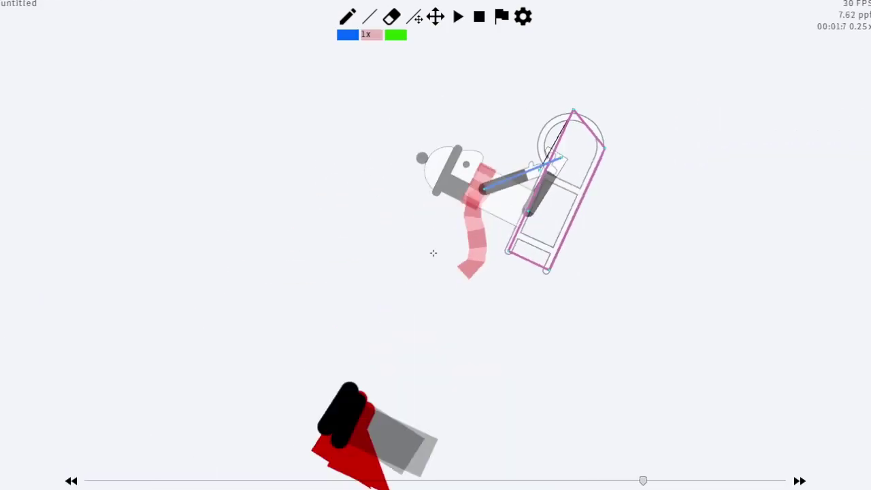
{"action": "left_click", "coordinate": [348, 34]}
{"action": "key", "text": "Left"}
{"action": "scroll", "coordinate": [486, 101], "scroll_direction": "down", "scroll_amount": 5}
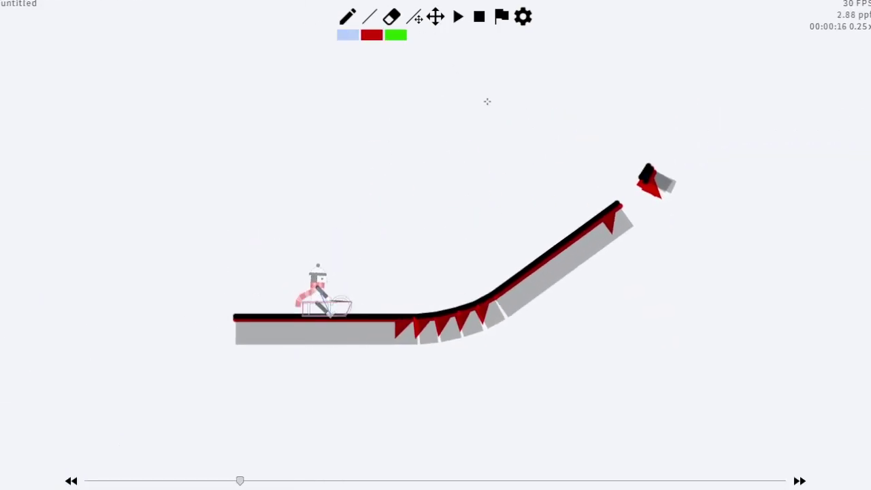
- Restart the ride from the beginning and pause it in mid-air past the ramp, around 00:01:13
{"action": "key", "text": "u"}
{"action": "key", "text": "y"}
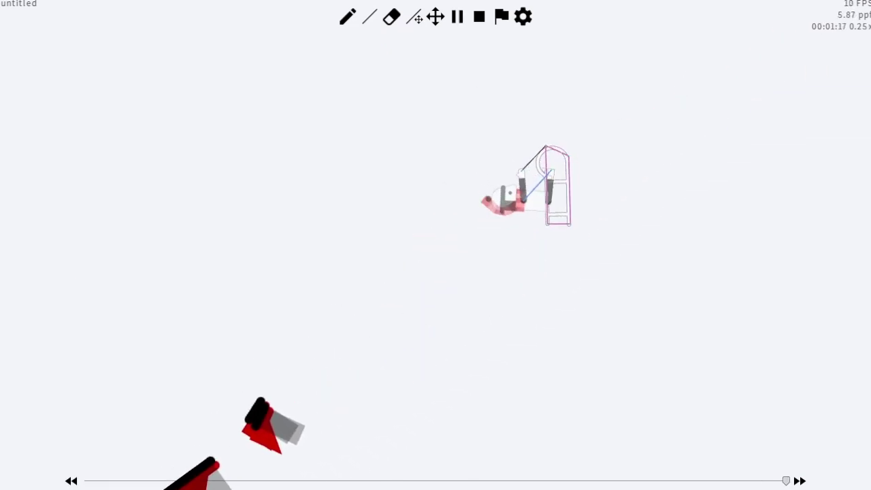
{"action": "key", "text": "Left"}
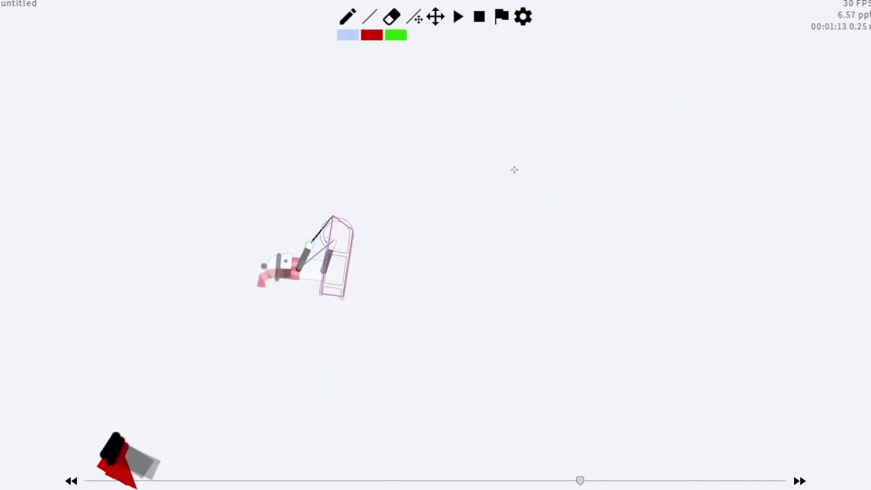
- Advance frame by frame to 00:01:36, drawing a chain of short blue lines under the sled's upturned nose
{"action": "key", "text": "Right"}
{"action": "key", "text": "Right"}
{"action": "key", "text": "Right"}
{"action": "key", "text": "Right"}
{"action": "key", "text": "Right"}
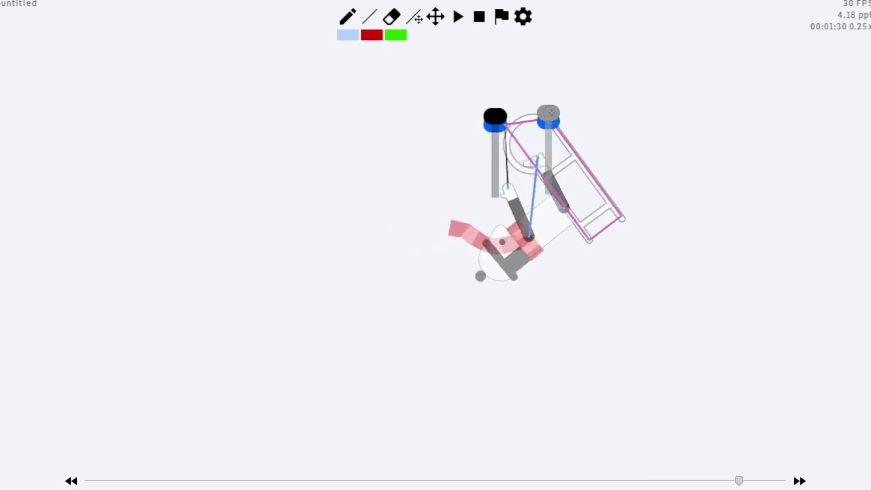
{"action": "key", "text": "Right"}
{"action": "key", "text": "Right"}
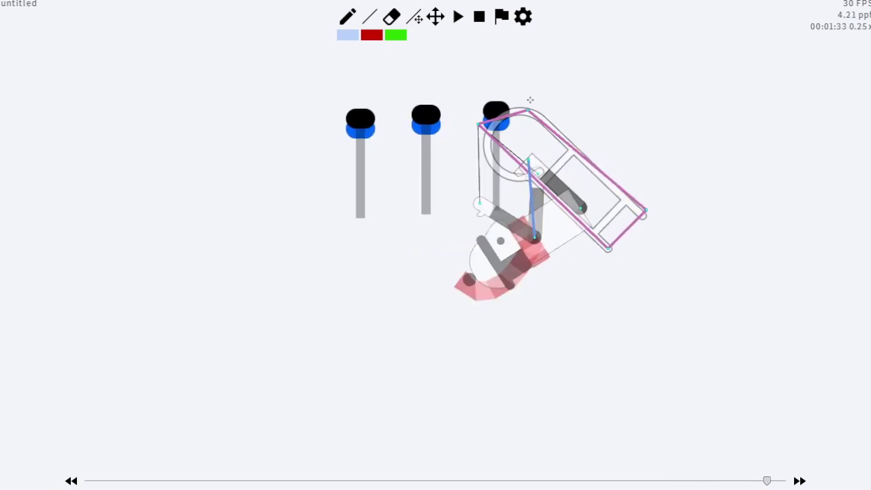
{"action": "key", "text": "Right"}
{"action": "key", "text": "Right"}
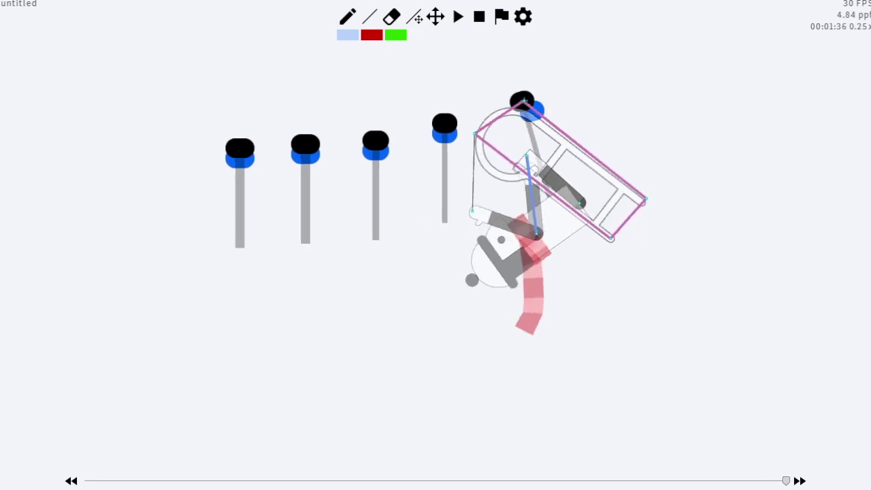
{"action": "key", "text": "Right"}
{"action": "key", "text": "Right"}
{"action": "left_click_drag", "start_coordinate": [507, 108], "coordinate": [513, 107]}
{"action": "key", "text": "ctrl+z"}
{"action": "key", "text": "ctrl+z"}
- Step back to recheck the contact frames, then draw the next two short blue lines at the sled's nose up to 00:01:38
{"action": "key", "text": "Left"}
{"action": "key", "text": "Left"}
{"action": "key", "text": "Left"}
{"action": "key", "text": "Left"}
{"action": "key", "text": "Right"}
{"action": "key", "text": "Right"}
{"action": "left_click_drag", "start_coordinate": [449, 139], "coordinate": [455, 137]}
{"action": "key", "text": "Right"}
{"action": "key", "text": "Right"}
{"action": "left_click_drag", "start_coordinate": [521, 107], "coordinate": [526, 107]}
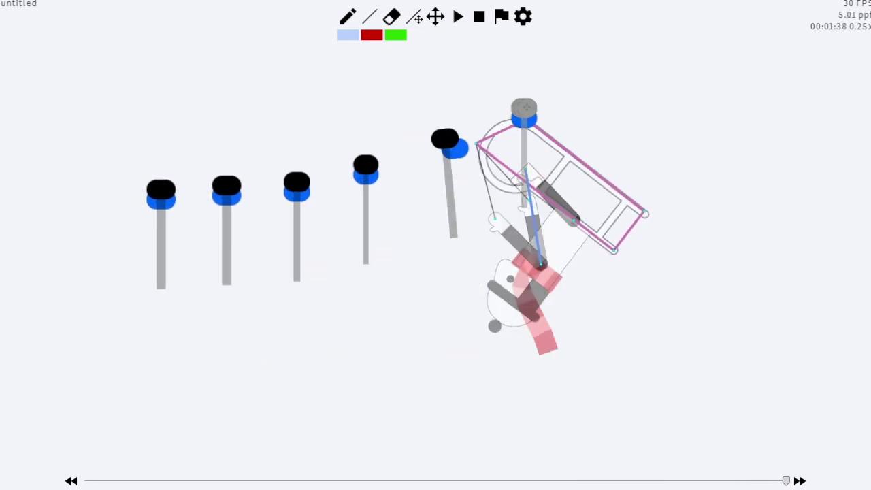
- Continue the chain to 00:02:04 with short blue lines tilted uphill at the sled's nose
{"action": "key", "text": "Right"}
{"action": "key", "text": "Right"}
{"action": "key", "text": "Right"}
{"action": "key", "text": "Right"}
{"action": "key", "text": "Right"}
{"action": "key", "text": "Right"}
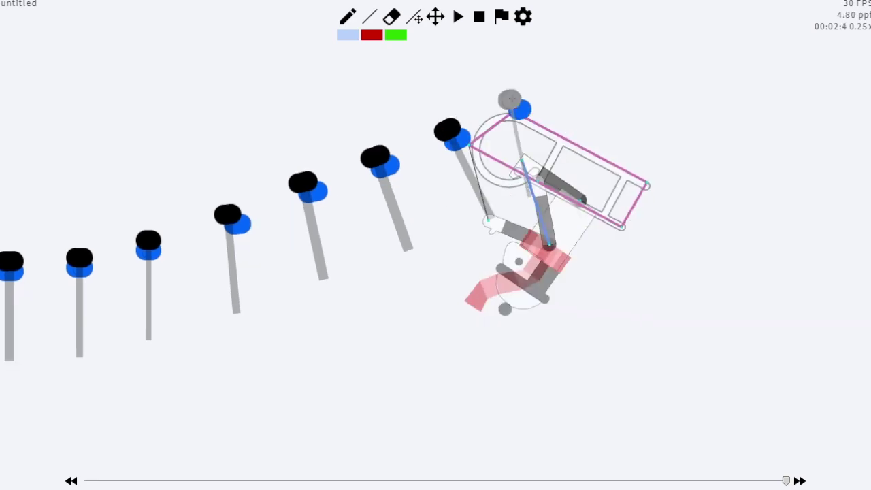
- Add another tilted blue line under the sled's nose and advance the ride to 00:02:07
{"action": "key", "text": "Right"}
{"action": "key", "text": "Right"}
{"action": "key", "text": "Right"}
{"action": "key", "text": "Right"}
{"action": "key", "text": "Right"}
{"action": "key", "text": "Right"}
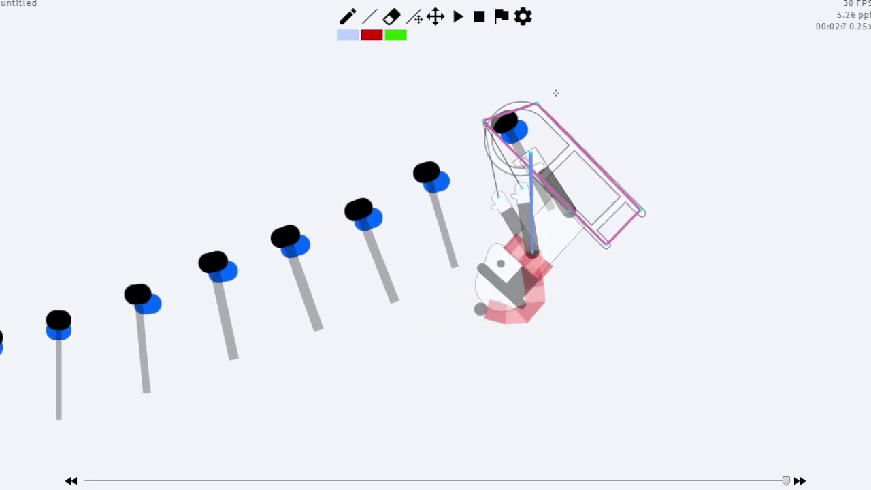
{"action": "key", "text": "Right"}
- Rewind the ride to 00:01:14 and play it back to review the flight onto the blue line chain
{"action": "key", "text": "Left"}
{"action": "key", "text": "Left"}
{"action": "key", "text": "Left"}
{"action": "key", "text": "Left"}
{"action": "key", "text": "Left"}
{"action": "key", "text": "Left"}
{"action": "key", "text": "Left"}
{"action": "key", "text": "Left"}
{"action": "key", "text": "Left"}
{"action": "key", "text": "Left"}
{"action": "key", "text": "Left"}
{"action": "key", "text": "Left"}
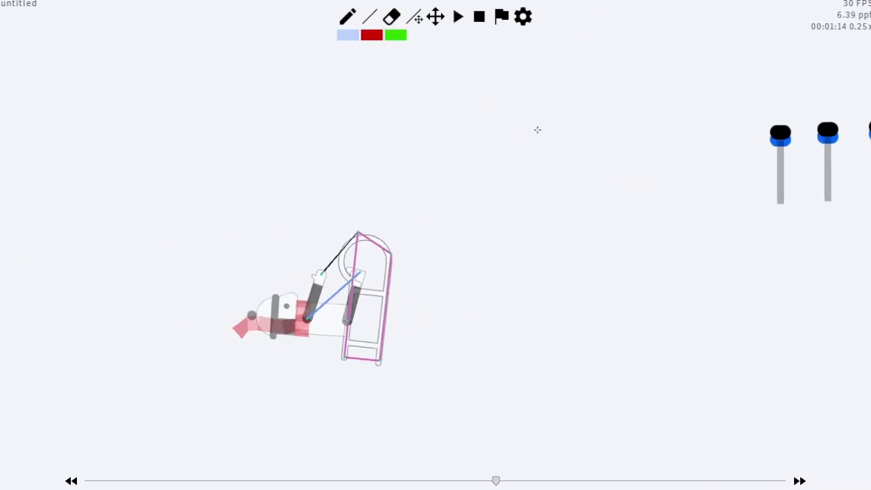
{"action": "left_click", "coordinate": [458, 16]}
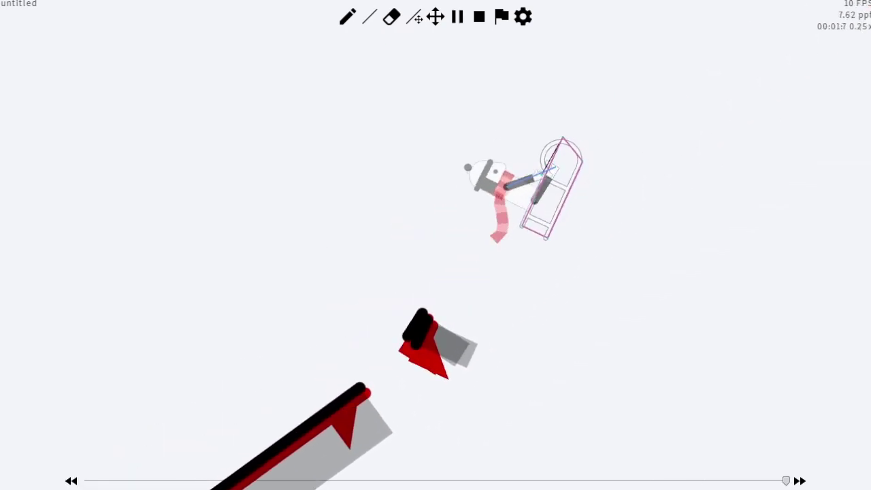
- Step back through the ride to 00:02:06 to examine how the sled's nose meets the tilted blue lines
{"action": "key", "text": "Left"}
{"action": "key", "text": "Left"}
{"action": "key", "text": "Left"}
{"action": "key", "text": "Left"}
{"action": "key", "text": "Left"}
{"action": "key", "text": "Left"}
{"action": "key", "text": "Left"}
{"action": "key", "text": "Left"}
{"action": "key", "text": "Left"}
{"action": "key", "text": "Left"}
{"action": "key", "text": "Left"}
{"action": "key", "text": "Left"}
{"action": "key", "text": "Left"}
{"action": "key", "text": "Left"}
{"action": "key", "text": "Left"}
{"action": "key", "text": "Left"}
{"action": "key", "text": "Left"}
{"action": "key", "text": "Left"}
{"action": "key", "text": "Left"}
{"action": "key", "text": "Left"}
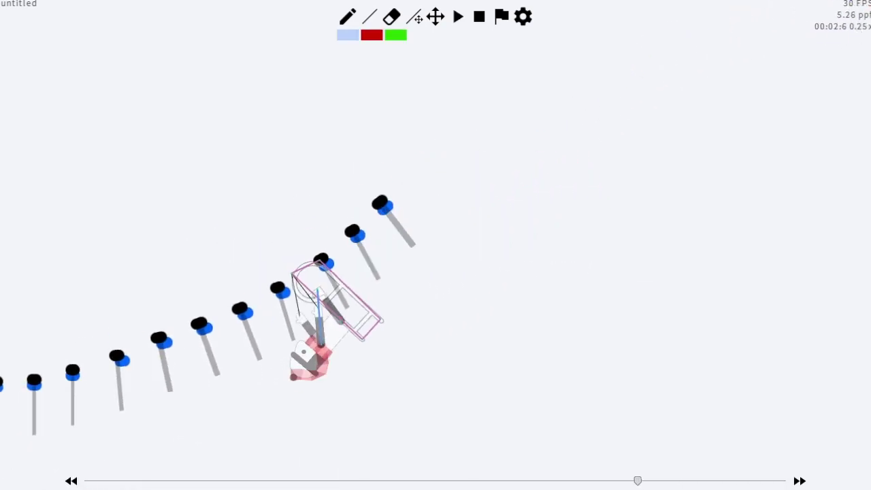
- Advance frame by frame to 00:03:00, placing short downhill-tilted blue lines at the tail of the flipped sled
{"action": "key", "text": "Right"}
{"action": "key", "text": "Right"}
{"action": "key", "text": "Right"}
{"action": "key", "text": "Right"}
{"action": "key", "text": "Right"}
{"action": "key", "text": "Right"}
{"action": "key", "text": "Right"}
{"action": "key", "text": "Right"}
{"action": "key", "text": "Right"}
{"action": "key", "text": "Right"}
{"action": "key", "text": "Right"}
{"action": "key", "text": "Right"}
{"action": "key", "text": "Right"}
{"action": "key", "text": "Right"}
{"action": "key", "text": "Right"}
{"action": "key", "text": "Right"}
{"action": "key", "text": "Right"}
{"action": "key", "text": "Right"}
{"action": "key", "text": "Right"}
{"action": "key", "text": "Right"}
{"action": "key", "text": "Right"}
{"action": "key", "text": "Right"}
{"action": "key", "text": "Right"}
{"action": "key", "text": "Right"}
{"action": "key", "text": "Right"}
{"action": "key", "text": "Right"}
{"action": "key", "text": "Right"}
{"action": "key", "text": "Right"}
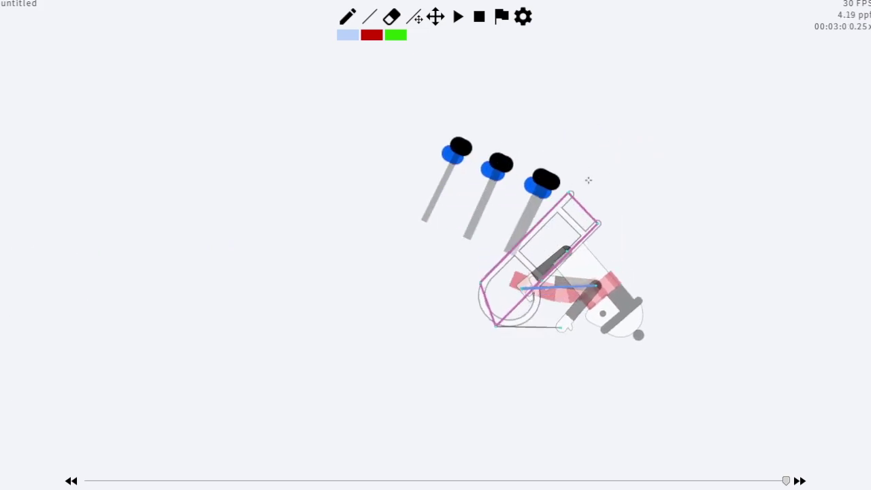
- Extend the chain to 00:03:07 with three more short blue lines of gentler downhill tilt at the sled's tail
{"action": "key", "text": "Right"}
{"action": "key", "text": "Right"}
{"action": "key", "text": "Right"}
{"action": "key", "text": "Right"}
{"action": "key", "text": "Right"}
{"action": "key", "text": "Right"}
{"action": "key", "text": "Right"}
{"action": "key", "text": "Right"}
{"action": "key", "text": "Right"}
{"action": "key", "text": "Right"}
{"action": "key", "text": "Right"}
{"action": "key", "text": "Right"}
{"action": "key", "text": "Right"}
{"action": "key", "text": "Right"}
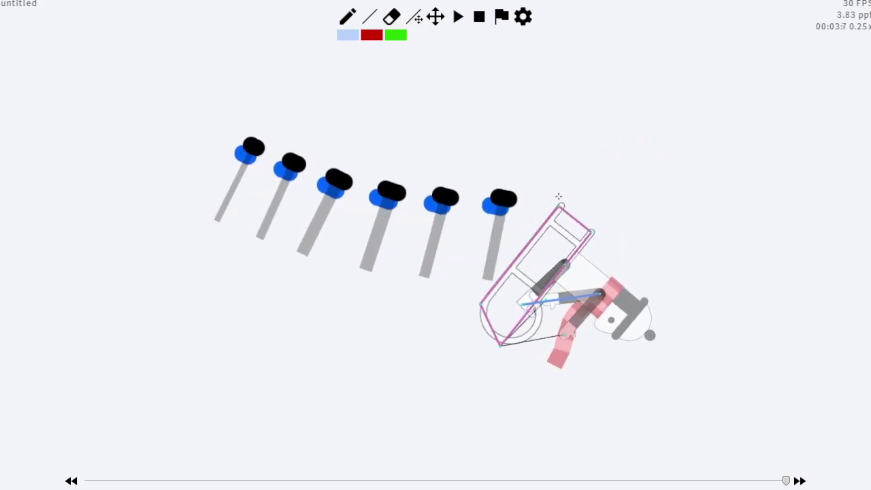
- Level the chain out to 00:03:13 with one slightly tilted and three horizontal short blue lines at the sled's tail
{"action": "key", "text": "Right"}
{"action": "key", "text": "Right"}
{"action": "key", "text": "Right"}
{"action": "key", "text": "Right"}
{"action": "key", "text": "Right"}
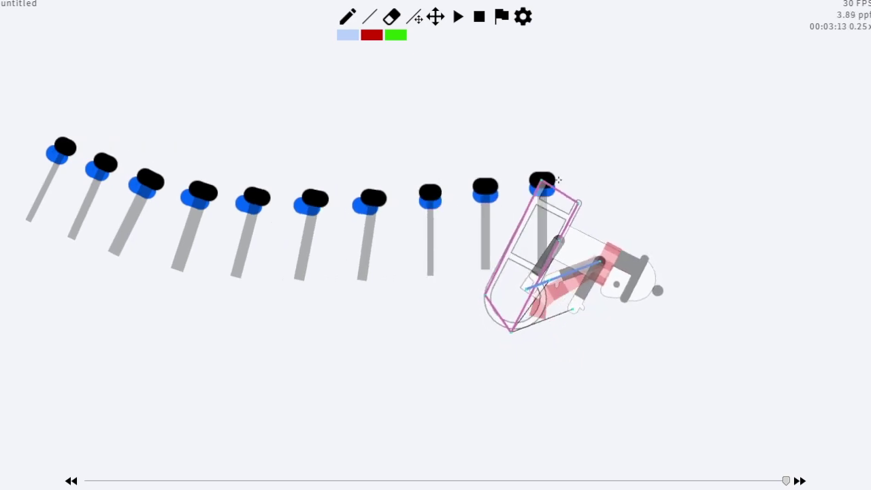
- Advance frame by frame to 00:03:23, adding five short horizontal blue lines in rising steps at the flipped sled's tail
{"action": "key", "text": "Right"}
{"action": "key", "text": "Right"}
{"action": "key", "text": "Right"}
{"action": "key", "text": "Right"}
{"action": "key", "text": "Right"}
{"action": "key", "text": "Right"}
{"action": "key", "text": "Right"}
{"action": "key", "text": "Right"}
{"action": "key", "text": "Right"}
{"action": "key", "text": "Right"}
{"action": "key", "text": "Right"}
{"action": "key", "text": "Right"}
{"action": "key", "text": "Right"}
{"action": "key", "text": "Right"}
{"action": "key", "text": "Right"}
{"action": "key", "text": "Right"}
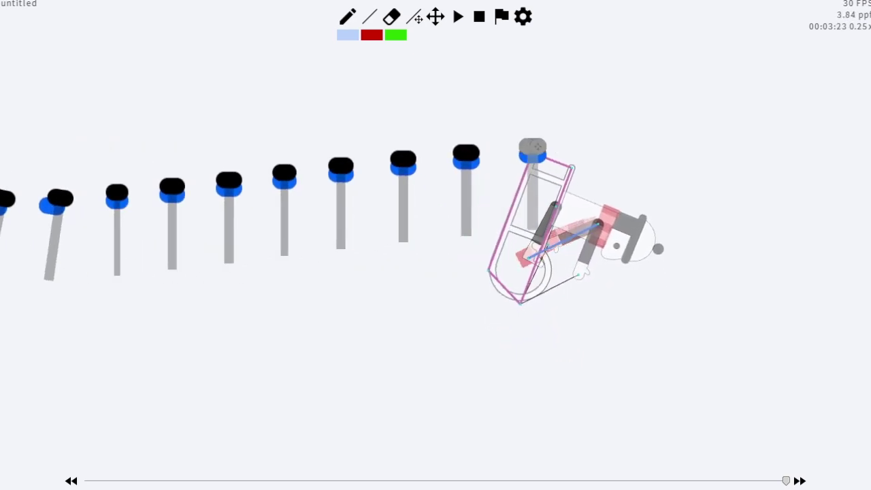
- Extend the tail chain to 00:03:33 with short blue lines, three tilted slightly uphill, one horizontal and one more at the sled's tail
{"action": "key", "text": "Left"}
{"action": "key", "text": "Left"}
{"action": "key", "text": "Left"}
{"action": "key", "text": "Left"}
{"action": "key", "text": "Left"}
{"action": "key", "text": "Left"}
{"action": "key", "text": "Left"}
{"action": "key", "text": "Left"}
{"action": "key", "text": "Left"}
{"action": "key", "text": "Left"}
{"action": "key", "text": "Left"}
{"action": "key", "text": "Left"}
{"action": "key", "text": "Left"}
{"action": "key", "text": "Left"}
{"action": "key", "text": "Left"}
{"action": "key", "text": "Left"}
{"action": "key", "text": "Left"}
{"action": "key", "text": "Left"}
{"action": "key", "text": "Left"}
{"action": "key", "text": "Left"}
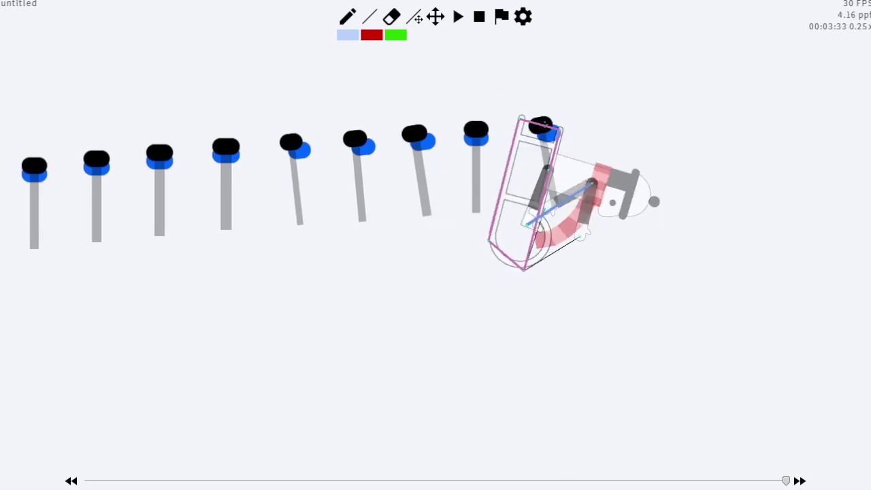
- Rewind the ride and replay it over the chain of blue lines up to 00:03:37 to check the motion
{"action": "key", "text": "Left"}
{"action": "key", "text": "Left"}
{"action": "key", "text": "Left"}
{"action": "key", "text": "Left"}
{"action": "key", "text": "Left"}
{"action": "key", "text": "Left"}
{"action": "key", "text": "Left"}
{"action": "key", "text": "Left"}
{"action": "key", "text": "Left"}
{"action": "key", "text": "Left"}
{"action": "key", "text": "Left"}
{"action": "key", "text": "Left"}
{"action": "key", "text": "Left"}
{"action": "key", "text": "Left"}
{"action": "key", "text": "Left"}
{"action": "key", "text": "Left"}
{"action": "key", "text": "Left"}
{"action": "key", "text": "Left"}
{"action": "key", "text": "Left"}
{"action": "key", "text": "Left"}
{"action": "key", "text": "y"}
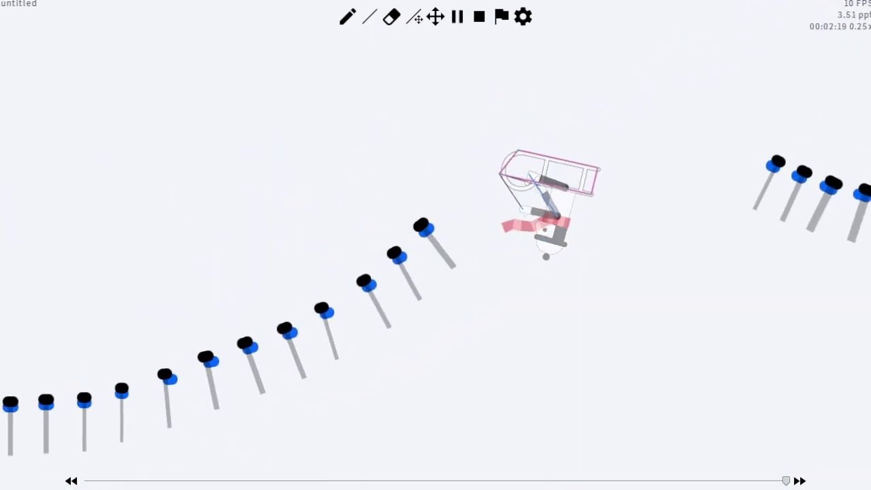
{"action": "key", "text": "space"}
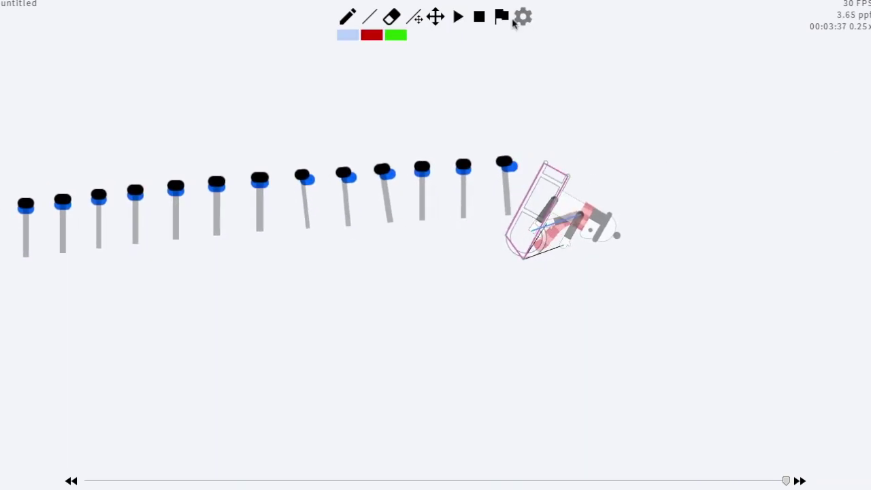
- Advance the ride to 00:04:06, placing a single near-vertical blue line just beyond the end of the tail chain
{"action": "scroll", "coordinate": [609, 111], "scroll_direction": "up", "scroll_amount": 5}
{"action": "key", "text": "Right"}
{"action": "key", "text": "Right"}
{"action": "key", "text": "Right"}
{"action": "scroll", "coordinate": [510, 138], "scroll_direction": "down", "scroll_amount": 2}
{"action": "key", "text": "Right"}
{"action": "key", "text": "Right"}
{"action": "key", "text": "Right"}
{"action": "key", "text": "Right"}
{"action": "key", "text": "Right"}
{"action": "key", "text": "Right"}
{"action": "key", "text": "Right"}
{"action": "key", "text": "Right"}
{"action": "key", "text": "Right"}
{"action": "key", "text": "Right"}
{"action": "key", "text": "Right"}
{"action": "key", "text": "Right"}
{"action": "key", "text": "Right"}
{"action": "key", "text": "Right"}
{"action": "key", "text": "Right"}
{"action": "key", "text": "Right"}
{"action": "key", "text": "Right"}
{"action": "key", "text": "Right"}
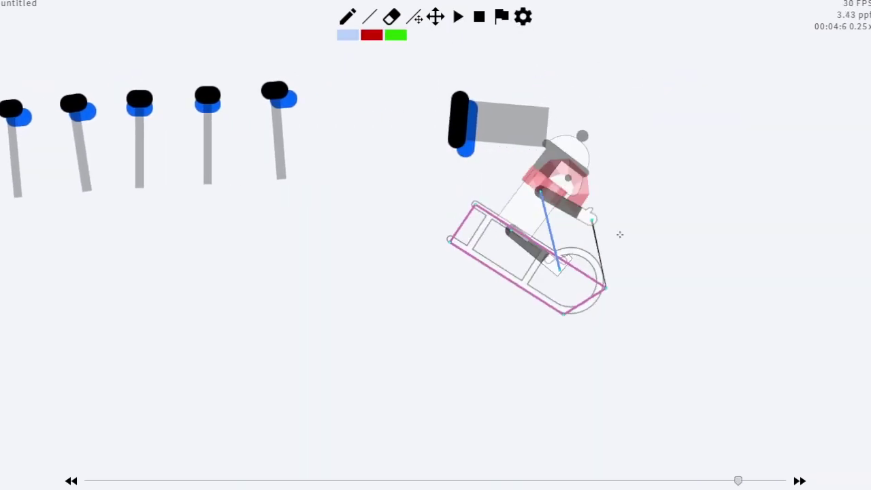
- Advance to 00:04:24, placing four blue lines at the sled's nose that ease from steep downhill to nearly level
{"action": "key", "text": "Right"}
{"action": "key", "text": "Right"}
{"action": "key", "text": "Right"}
{"action": "key", "text": "Right"}
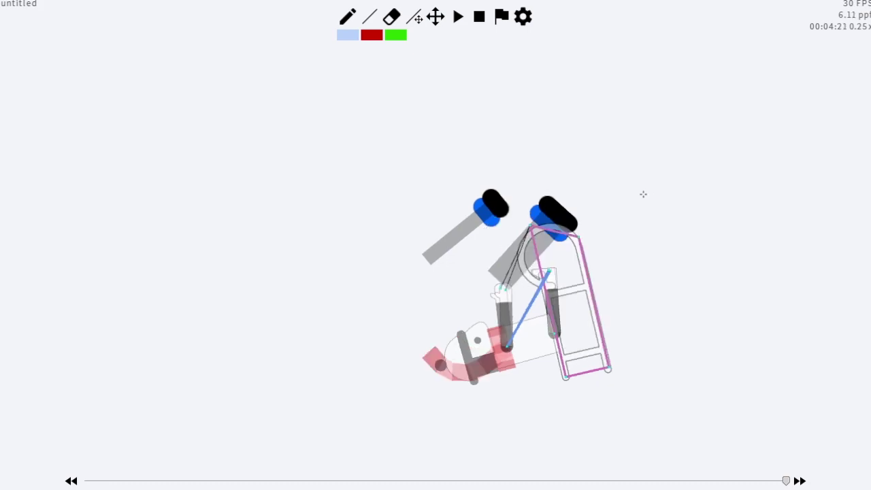
{"action": "key", "text": "Right"}
{"action": "key", "text": "Right"}
{"action": "key", "text": "Right"}
{"action": "key", "text": "Right"}
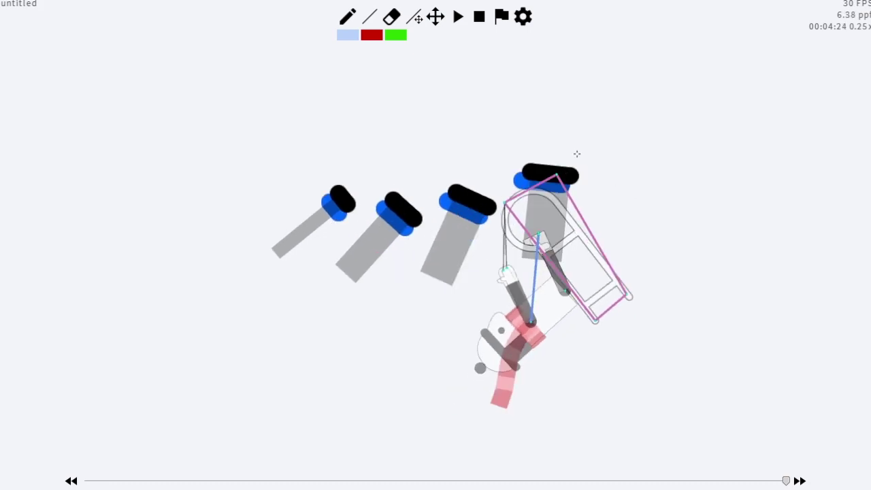
- Advance to 00:04:30, adding three uphill-tilted blue lines of increasing steepness at the sled's nose
{"action": "key", "text": "Right"}
{"action": "key", "text": "Right"}
{"action": "key", "text": "Right"}
{"action": "key", "text": "Right"}
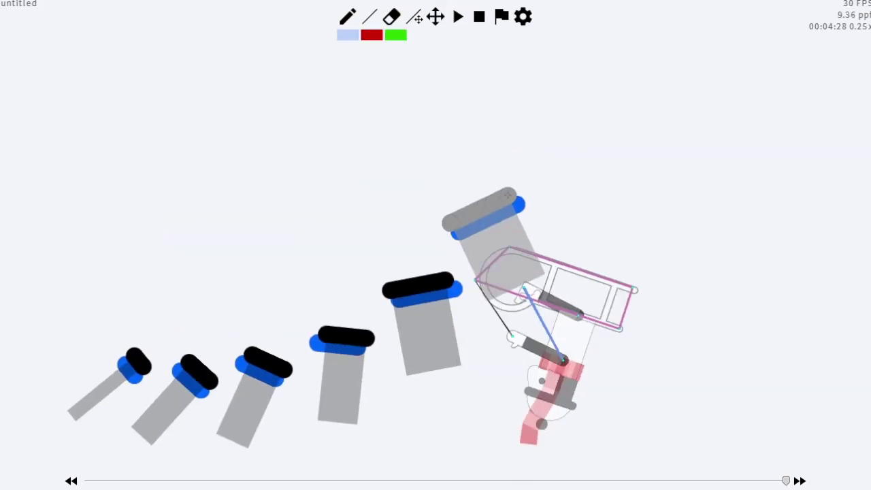
{"action": "left_click_drag", "start_coordinate": [431, 125], "coordinate": [500, 90]}
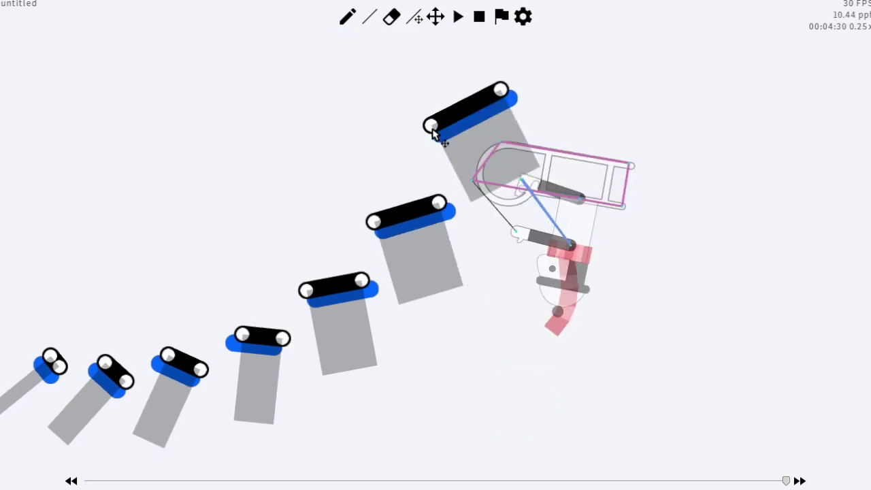
- Continue the curve to 00:04:32 with two steeper uphill blue lines at the sled's nose
{"action": "key", "text": "Right"}
{"action": "key", "text": "w"}
{"action": "key", "text": "Right"}
{"action": "left_click_drag", "start_coordinate": [426, 133], "coordinate": [472, 66]}
{"action": "left_click", "coordinate": [437, 17]}
{"action": "scroll", "coordinate": [440, 100], "scroll_direction": "down", "scroll_amount": 3}
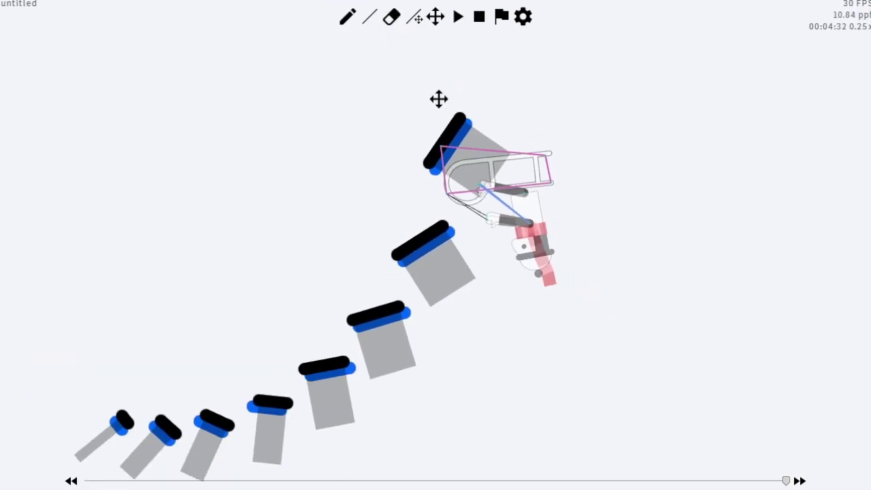
- Advance past 00:04:34, adding two still steeper blue lines at the sled's nose that bring the curve close to vertical
{"action": "key", "text": "Right"}
{"action": "key", "text": "Right"}
{"action": "scroll", "coordinate": [452, 118], "scroll_direction": "up", "scroll_amount": 3}
{"action": "key", "text": "w"}
{"action": "left_click_drag", "start_coordinate": [512, 205], "coordinate": [540, 141]}
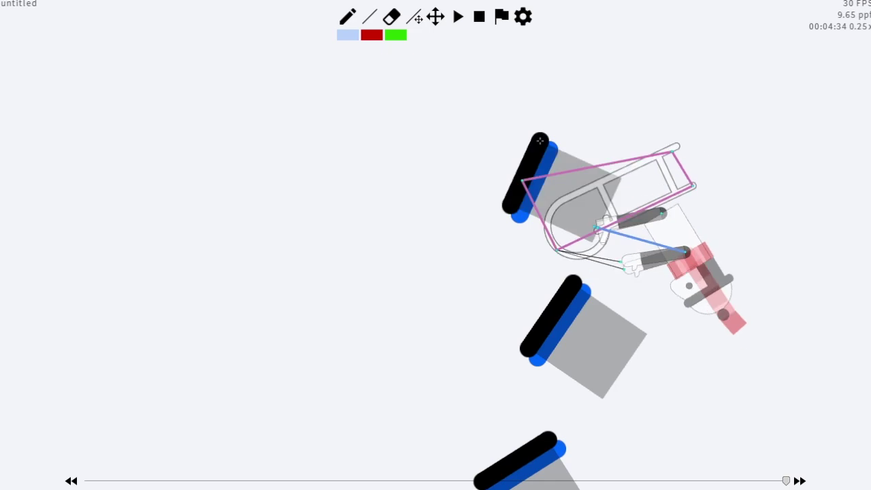
{"action": "key", "text": "Right"}
{"action": "key", "text": "Right"}
{"action": "left_click_drag", "start_coordinate": [371, 195], "coordinate": [382, 149]}
{"action": "left_click", "coordinate": [413, 17]}
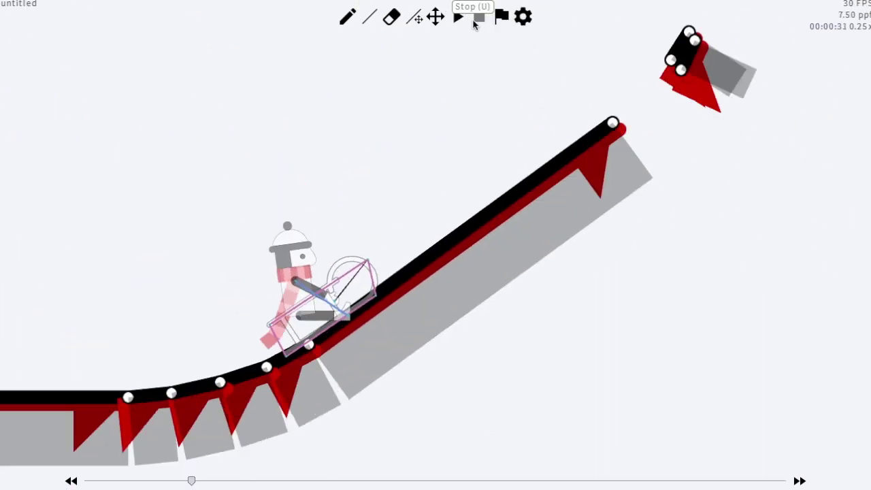
- Replay the ride from the start and review the upward curve of blue lines around 00:04:24
{"action": "left_click", "coordinate": [475, 25]}
{"action": "key", "text": "space"}
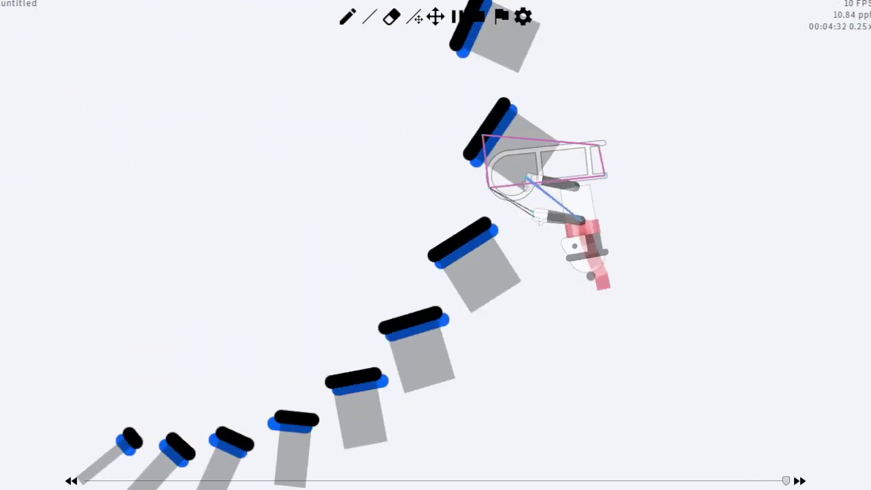
{"action": "key", "text": "space"}
{"action": "scroll", "coordinate": [531, 220], "scroll_direction": "down", "scroll_amount": 3}
{"action": "key", "text": "Left"}
{"action": "key", "text": "Right"}
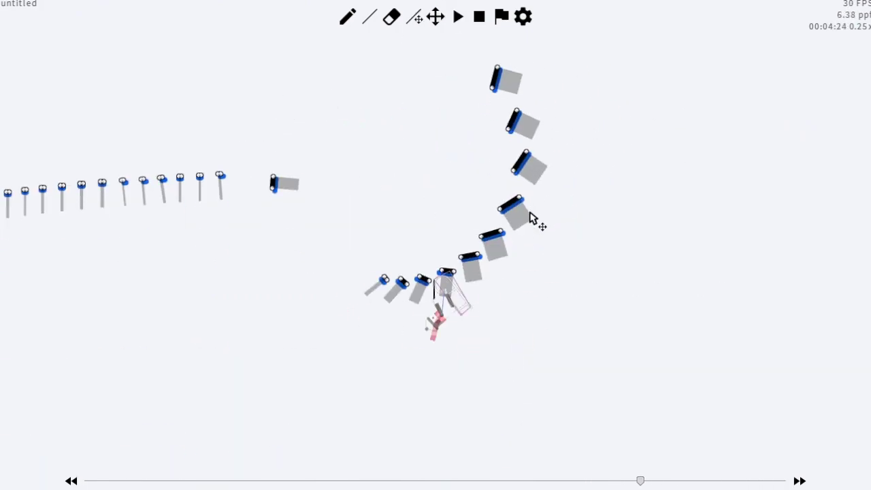
- Advance beyond the curve to 00:05:14, drawing a short near-vertical blue line ahead of the rider
{"action": "scroll", "coordinate": [531, 220], "scroll_direction": "up", "scroll_amount": 3}
{"action": "key", "text": "Right"}
{"action": "key", "text": "Right"}
{"action": "key", "text": "Right"}
{"action": "key", "text": "Right"}
{"action": "key", "text": "Right"}
{"action": "key", "text": "Right"}
{"action": "key", "text": "Right"}
{"action": "key", "text": "w"}
{"action": "scroll", "coordinate": [531, 218], "scroll_direction": "up", "scroll_amount": 8}
{"action": "left_click_drag", "start_coordinate": [374, 114], "coordinate": [380, 136]}
{"action": "scroll", "coordinate": [400, 113], "scroll_direction": "down", "scroll_amount": 2}
{"action": "key", "text": "Right"}
{"action": "key", "text": "Right"}
{"action": "key", "text": "Right"}
{"action": "key", "text": "Right"}
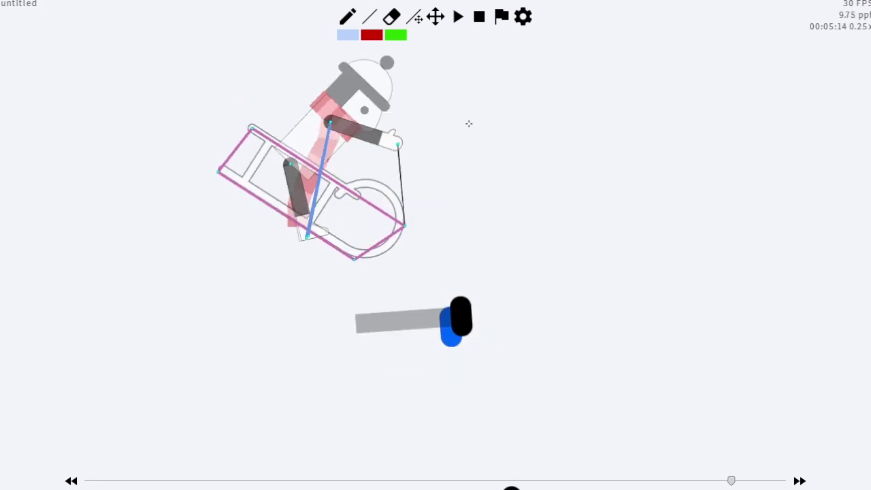
- Advance to 00:05:22, placing short blue lines at the rider's hand that turn from near-vertical to steep uphill
{"action": "key", "text": "Right"}
{"action": "key", "text": "Right"}
{"action": "key", "text": "Right"}
{"action": "key", "text": "Right"}
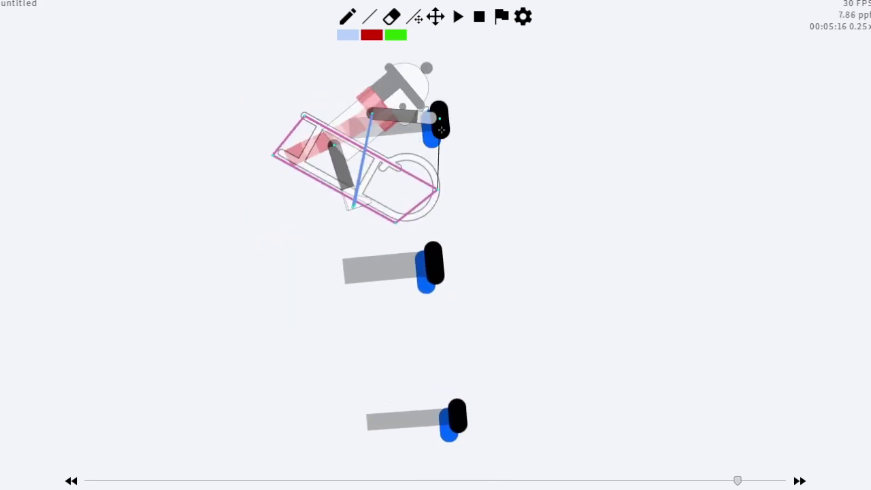
{"action": "key", "text": "Right"}
{"action": "key", "text": "Right"}
{"action": "key", "text": "Right"}
{"action": "key", "text": "Right"}
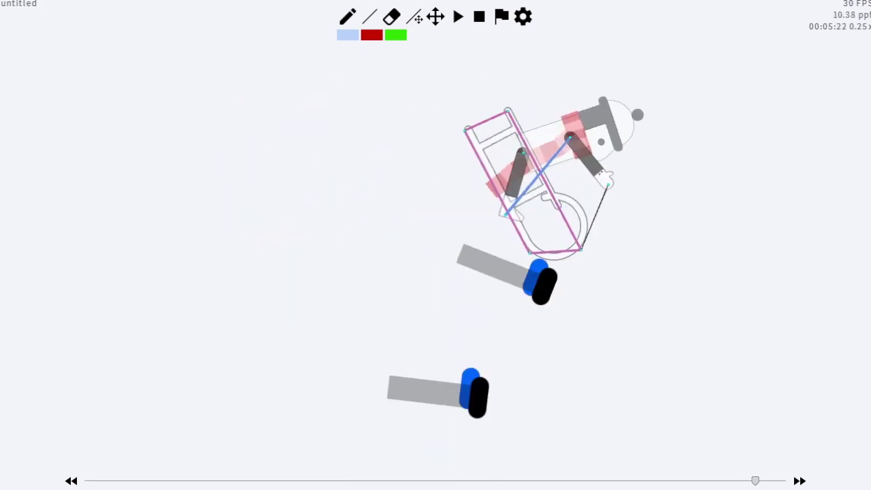
- Advance to 00:05:30, curving the hand chain over from uphill to slightly downhill with five short blue lines
{"action": "key", "text": "Right"}
{"action": "key", "text": "Right"}
{"action": "key", "text": "Right"}
{"action": "key", "text": "Right"}
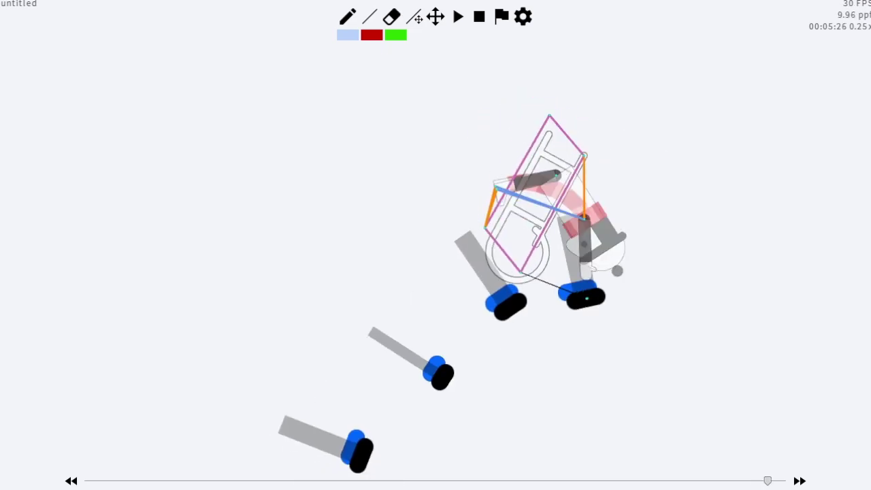
{"action": "key", "text": "Right"}
{"action": "key", "text": "Right"}
{"action": "key", "text": "Right"}
{"action": "key", "text": "Right"}
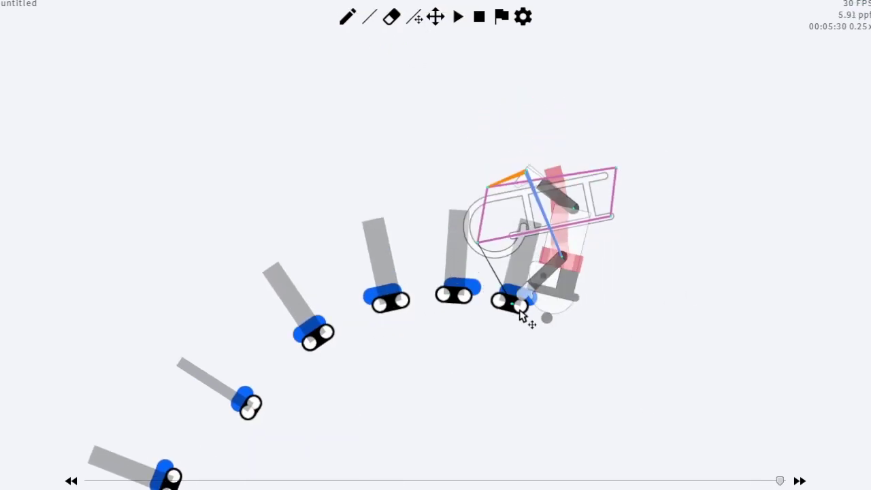
- Draw a short downhill-tilted blue line at the rider's hand at 00:05:32
{"action": "left_click", "coordinate": [368, 16]}
{"action": "key", "text": "Right"}
{"action": "key", "text": "Right"}
{"action": "left_click_drag", "start_coordinate": [497, 316], "coordinate": [476, 307]}
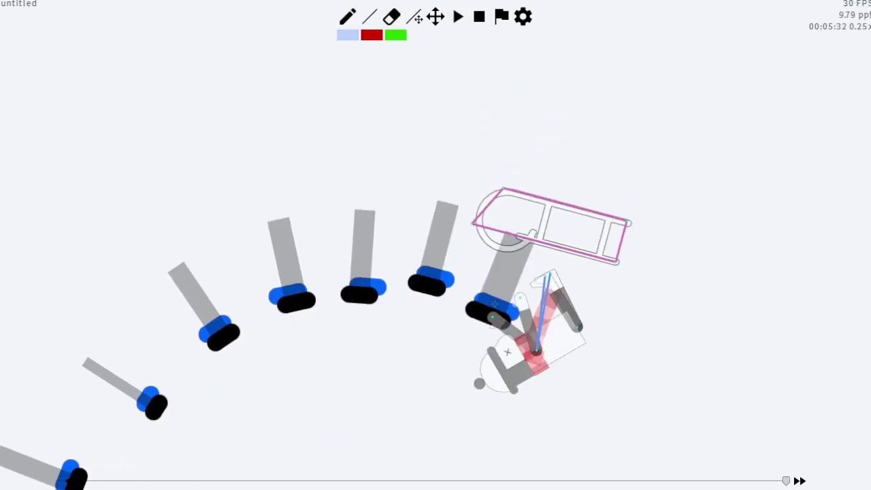
- Advance to 00:05:36, adding two steeper downhill blue lines at the rider's hand
{"action": "key", "text": "Right"}
{"action": "key", "text": "Right"}
{"action": "key", "text": "Right"}
{"action": "key", "text": "Right"}
{"action": "left_click", "coordinate": [414, 16]}
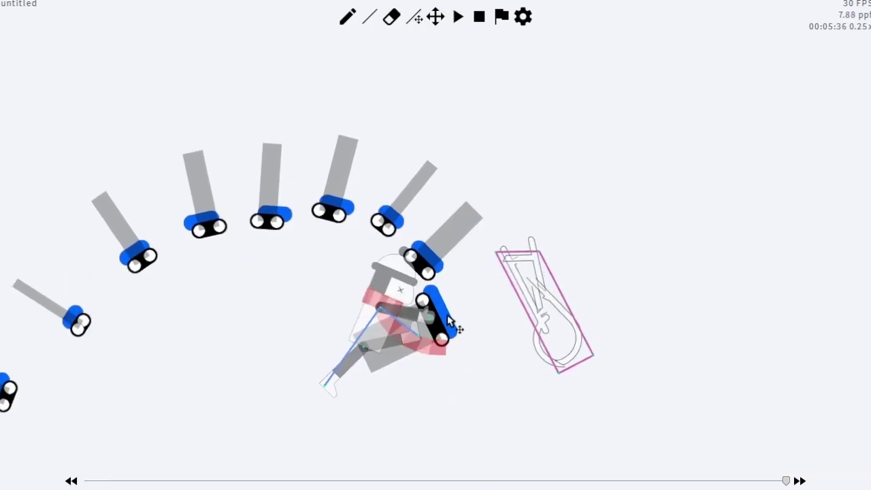
- Advance to 00:06:2, placing steep blue lines at the rider's hand that turn past vertical
{"action": "key", "text": "Right"}
{"action": "key", "text": "Right"}
{"action": "key", "text": "Right"}
{"action": "key", "text": "Right"}
{"action": "key", "text": "Right"}
{"action": "key", "text": "Right"}
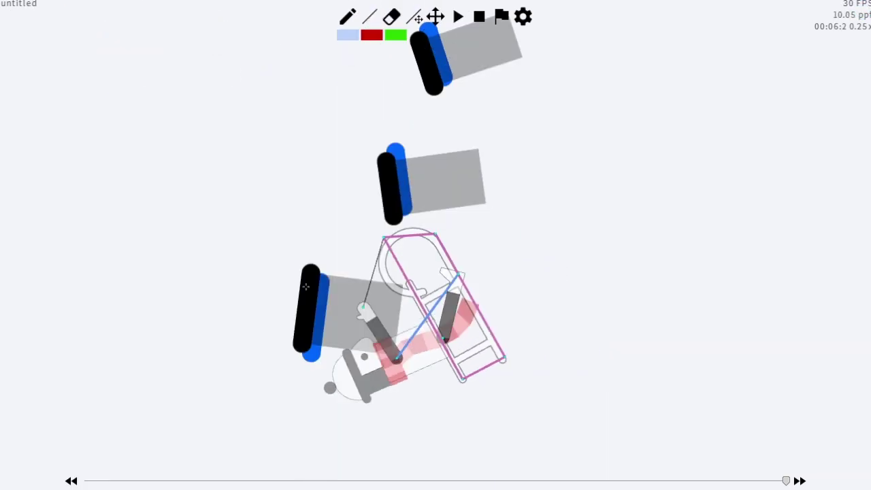
- Advance to 00:06:4 and draw a more slanted blue line at the rider's hand, redoing the first attempt
{"action": "key", "text": "Right"}
{"action": "key", "text": "Right"}
{"action": "scroll", "coordinate": [334, 286], "scroll_direction": "down", "scroll_amount": 2}
{"action": "left_click", "coordinate": [368, 16]}
{"action": "left_click_drag", "start_coordinate": [254, 295], "coordinate": [279, 253]}
{"action": "key", "text": "ctrl+z"}
{"action": "left_click_drag", "start_coordinate": [255, 294], "coordinate": [288, 251]}
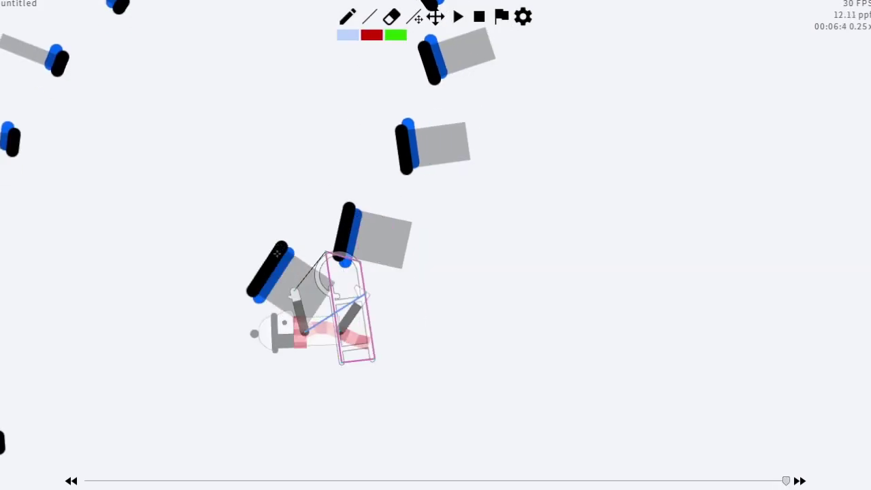
- Advance to 00:06:10, continuing the chain of blue lines at the rider's hand with progressively flatter ones
{"action": "left_click", "coordinate": [414, 16]}
{"action": "key", "text": "Right"}
{"action": "left_click", "coordinate": [370, 20]}
{"action": "key", "text": "Right"}
{"action": "key", "text": "Right"}
{"action": "key", "text": "Right"}
{"action": "key", "text": "Right"}
{"action": "key", "text": "Right"}
{"action": "key", "text": "Right"}
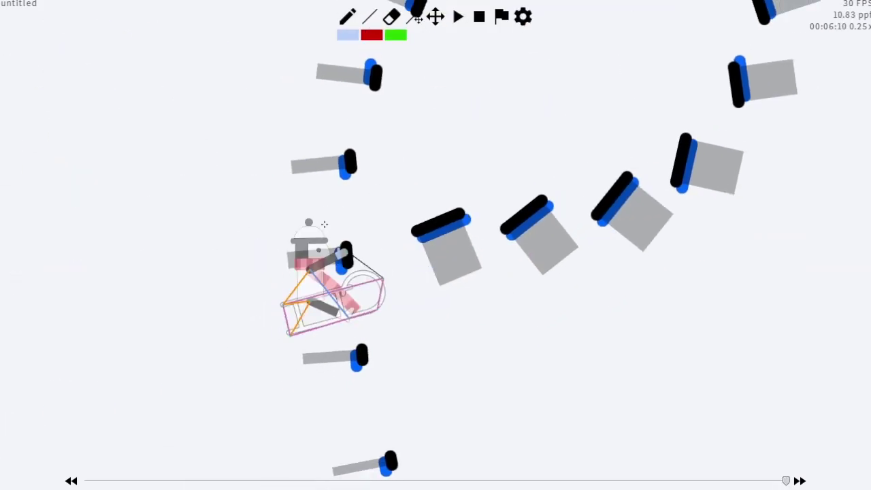
- Undo the last hand line, step back, and draw a tiny downhill-tilted line and a short horizontal one up to 00:06:10
{"action": "scroll", "coordinate": [337, 218], "scroll_direction": "up", "scroll_amount": 2}
{"action": "key", "text": "ctrl+z"}
{"action": "key", "text": "Left"}
{"action": "key", "text": "Left"}
{"action": "left_click_drag", "start_coordinate": [420, 194], "coordinate": [430, 204]}
{"action": "key", "text": "Right"}
{"action": "left_click_drag", "start_coordinate": [331, 182], "coordinate": [366, 184]}
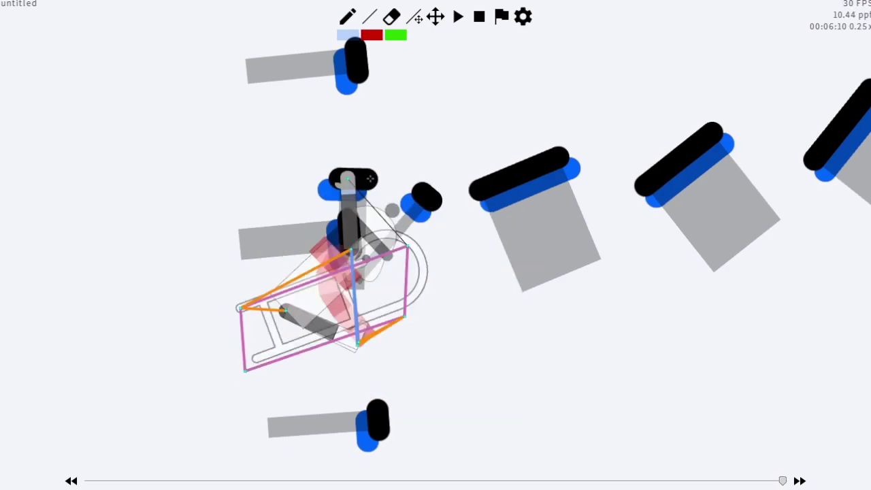
- Advance frame by frame past 00:06:10, adding two short blue lines at the rider's hand that tilt progressively downhill to the right
{"action": "key", "text": "Right"}
{"action": "key", "text": "Right"}
{"action": "scroll", "coordinate": [381, 164], "scroll_direction": "down", "scroll_amount": 1}
{"action": "left_click_drag", "start_coordinate": [381, 156], "coordinate": [422, 170]}
{"action": "key", "text": "Right"}
{"action": "key", "text": "Right"}
{"action": "scroll", "coordinate": [409, 156], "scroll_direction": "down", "scroll_amount": 2}
{"action": "mouse_move", "coordinate": [380, 110]}
{"action": "left_mouse_down"}
{"action": "mouse_move", "coordinate": [423, 139]}
{"action": "mouse_move", "coordinate": [446, 131]}
{"action": "mouse_move", "coordinate": [418, 167]}
{"action": "left_mouse_up"}
{"action": "key", "text": "Right"}
{"action": "key", "text": "Right"}
- Advance to 00:06:16 and draw a steeper downhill blue line at the rider's hand
{"action": "left_click", "coordinate": [414, 18]}
{"action": "key", "text": "Left"}
{"action": "key", "text": "Left"}
{"action": "left_click", "coordinate": [370, 19]}
{"action": "key", "text": "Right"}
{"action": "key", "text": "Right"}
{"action": "key", "text": "Right"}
{"action": "key", "text": "Right"}
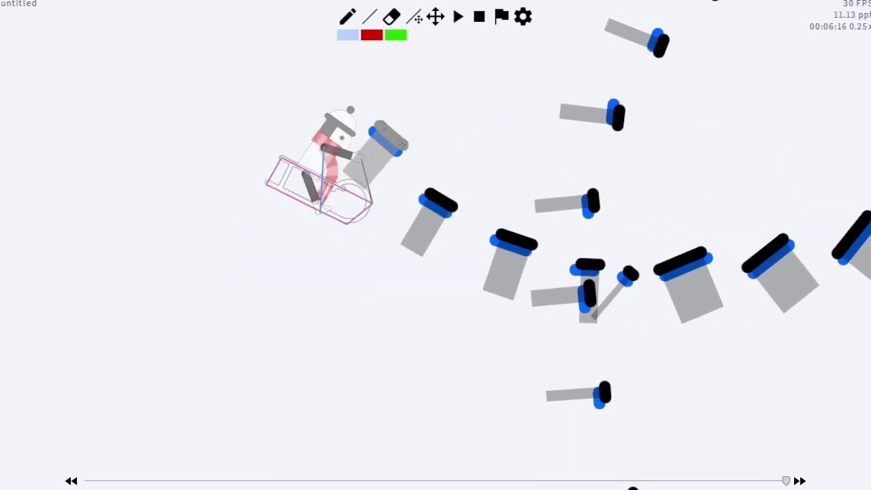
{"action": "left_click_drag", "start_coordinate": [384, 131], "coordinate": [401, 157]}
- Advance to 00:06:22, steepening the hand chain with short blue lines until the last one is nearly vertical
{"action": "key", "text": "y"}
{"action": "scroll", "coordinate": [478, 152], "scroll_direction": "up", "scroll_amount": 3}
{"action": "left_click_drag", "start_coordinate": [428, 218], "coordinate": [443, 251]}
{"action": "key", "text": "Right"}
{"action": "key", "text": "Right"}
{"action": "left_click_drag", "start_coordinate": [462, 138], "coordinate": [468, 175]}
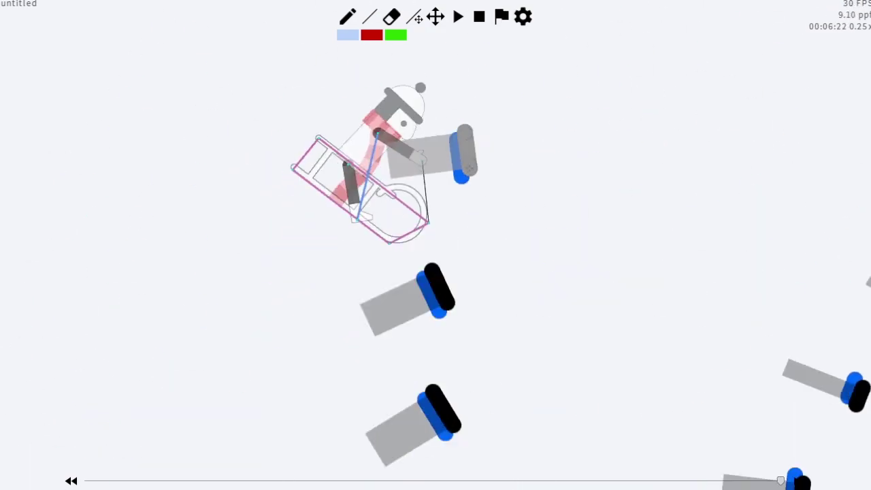
- Continue past 00:06:22, adding two blue lines at the rider's hand that lean progressively past vertical
{"action": "key", "text": "Right"}
{"action": "key", "text": "Right"}
{"action": "key", "text": "Right"}
{"action": "left_click_drag", "start_coordinate": [550, 155], "coordinate": [539, 203]}
{"action": "key", "text": "Right"}
{"action": "key", "text": "Right"}
{"action": "left_click_drag", "start_coordinate": [654, 178], "coordinate": [632, 220]}
- Play back the track to review the ride
{"action": "key", "text": "Right"}
{"action": "key", "text": "Right"}
{"action": "scroll", "coordinate": [632, 219], "scroll_direction": "down", "scroll_amount": 3}
{"action": "key", "text": "y"}
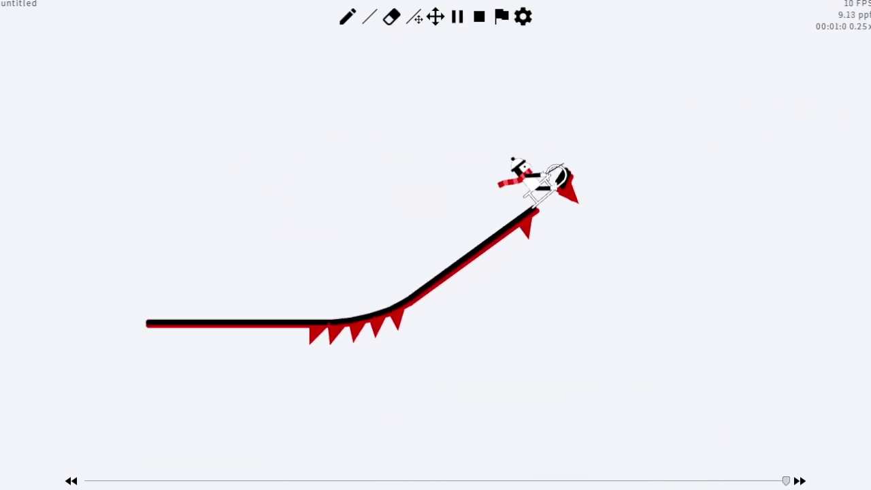